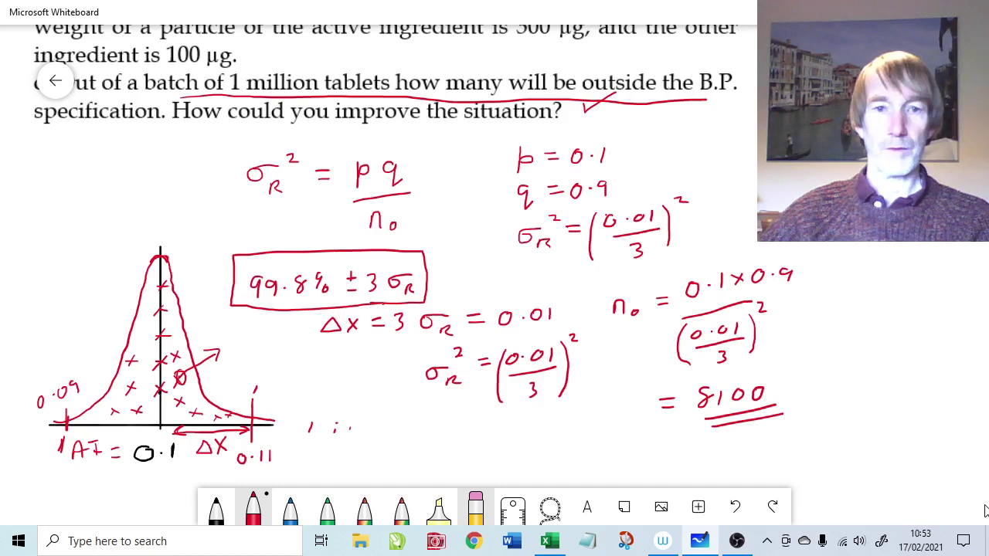
- Handwrite "1 in 1000 < 0.09" and "1 in 1000 > 0.11" in red below the sigma calculation, beside the distribution curve
left_click_drag(348, 432, 386, 429)
mouse_move(400, 417)
left_mouse_down()
mouse_move(486, 427)
mouse_move(531, 414)
mouse_move(555, 417)
mouse_move(553, 427)
left_mouse_up()
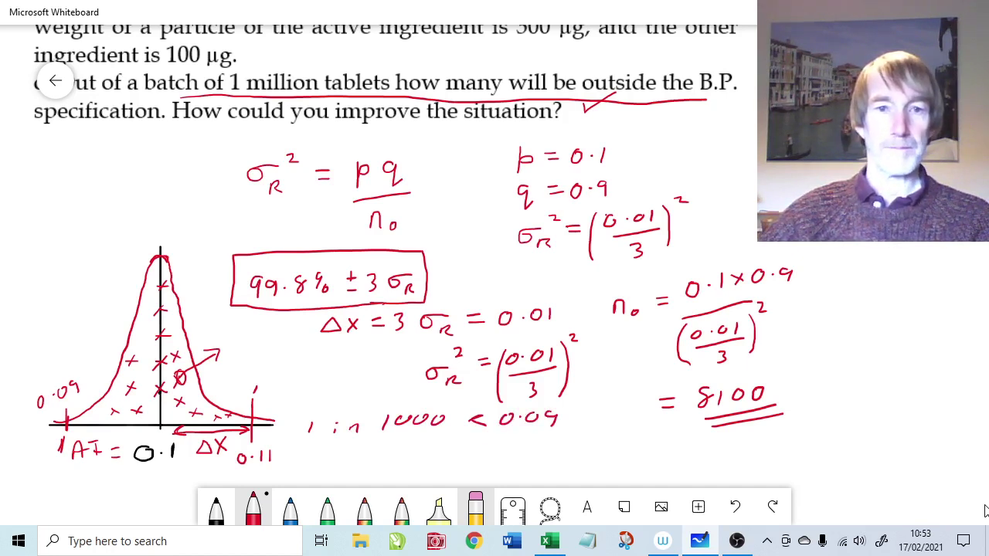
mouse_move(312, 447)
left_mouse_down()
mouse_move(310, 461)
mouse_move(420, 446)
mouse_move(535, 451)
left_mouse_up()
left_click_drag(551, 436, 549, 453)
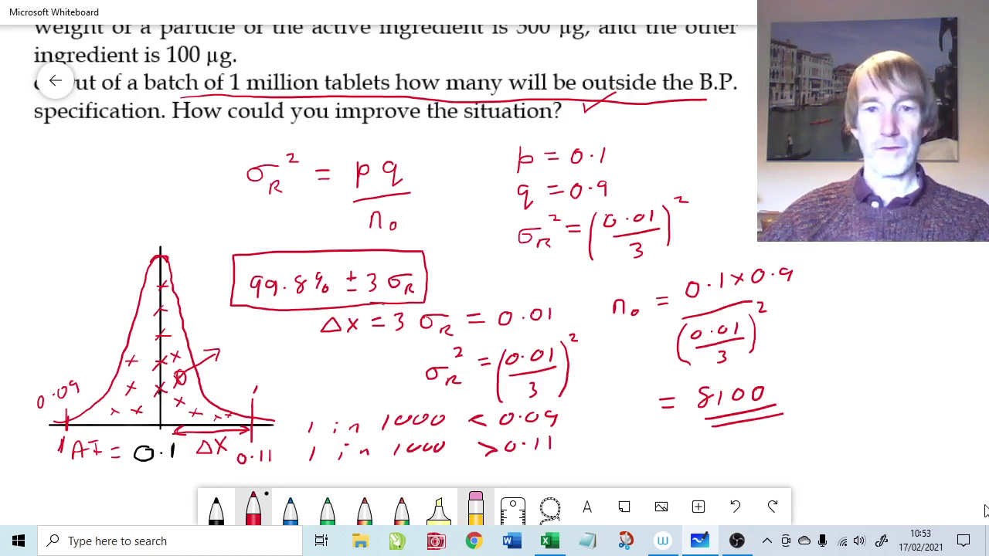
- Write and underline "2000 in 1 M" below the 8100 result, and put a red cross beside both answers
mouse_move(595, 451)
left_mouse_down()
mouse_move(609, 465)
mouse_move(627, 450)
mouse_move(747, 461)
mouse_move(781, 444)
mouse_move(794, 459)
left_mouse_up()
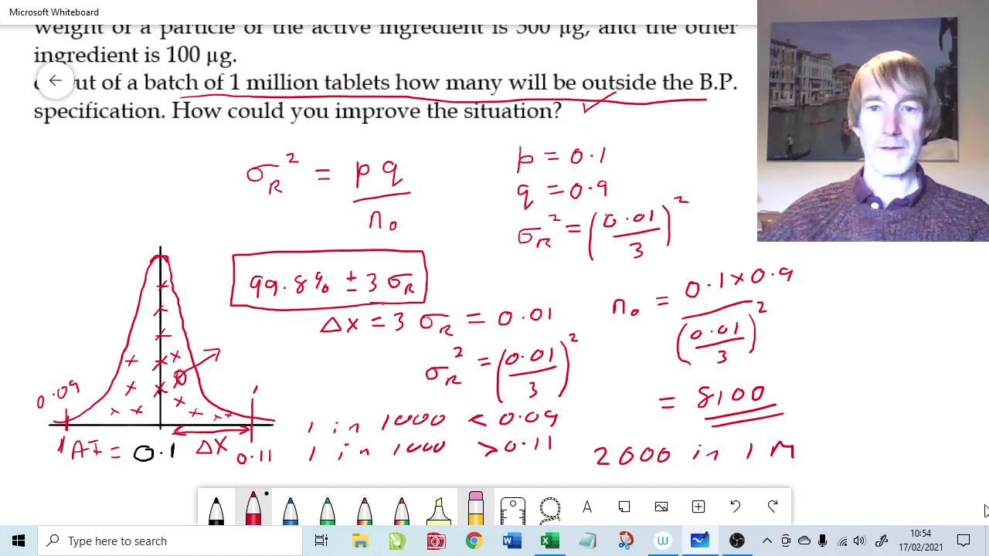
left_click_drag(599, 473, 802, 466)
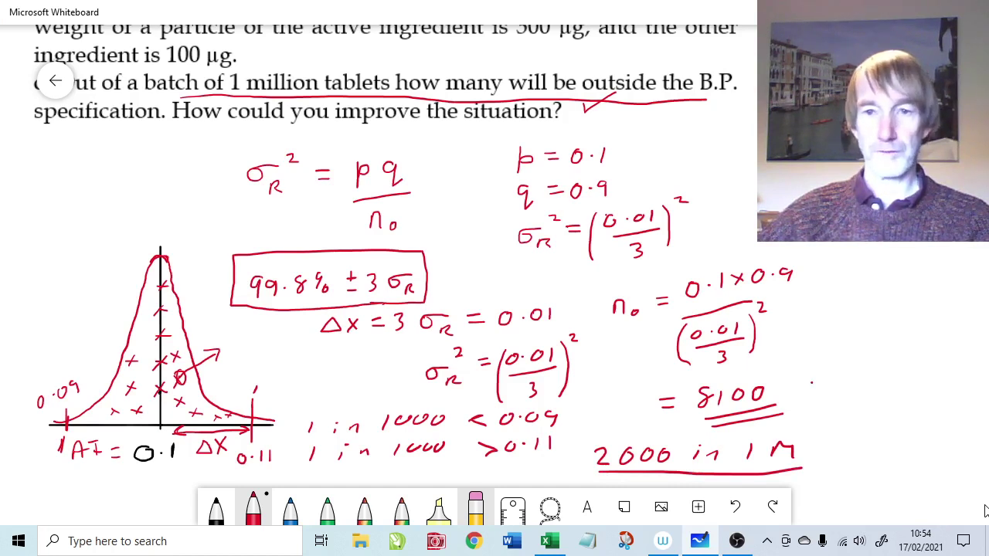
mouse_move(809, 381)
left_mouse_down()
mouse_move(829, 400)
mouse_move(808, 402)
left_mouse_up()
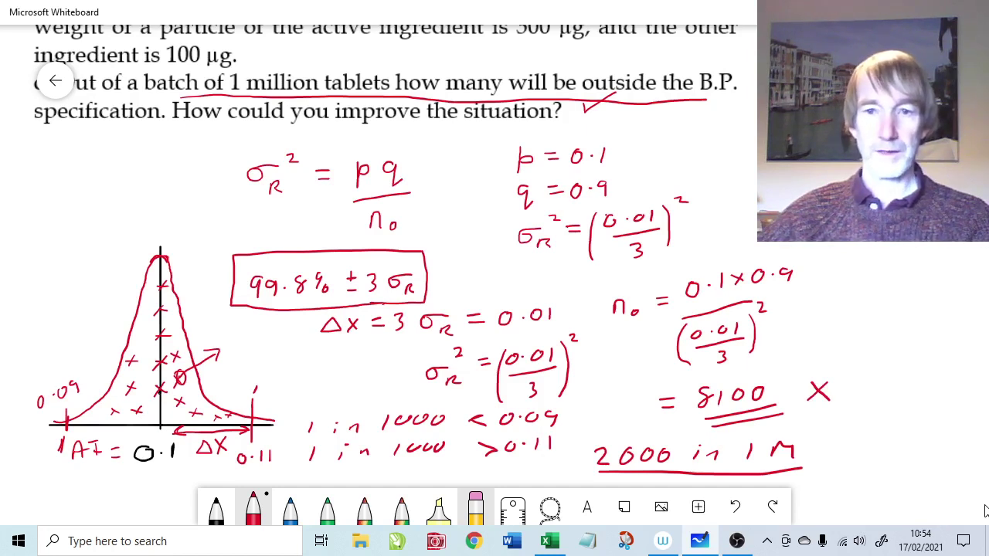
mouse_move(825, 447)
left_mouse_down()
mouse_move(845, 460)
mouse_move(836, 451)
mouse_move(821, 462)
left_mouse_up()
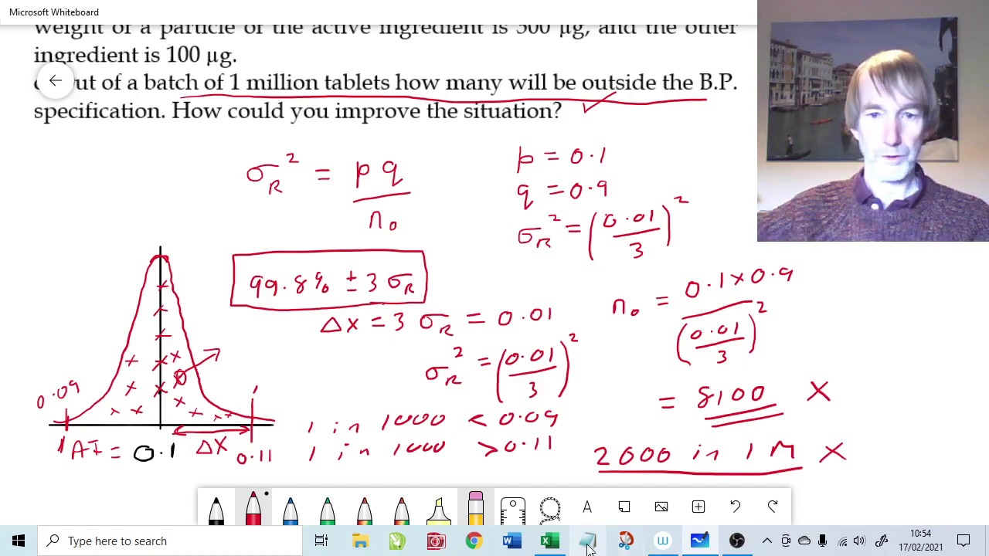
- Switch to the Excel workbook "specification and confidence.xlsx" and enlarge the sheet to 130%, showing it from the title row
left_click(554, 543)
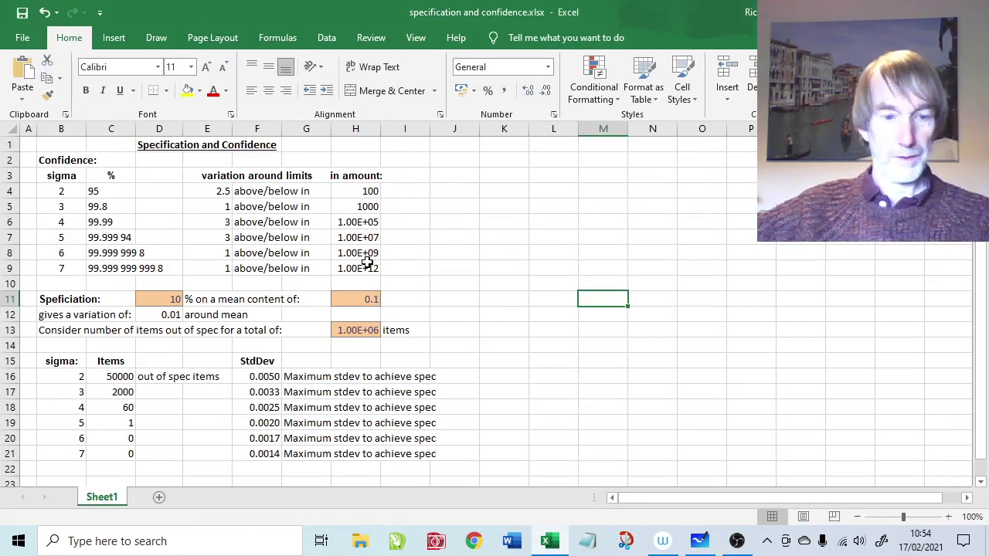
scroll(368, 266, "up", 1, "ctrl")
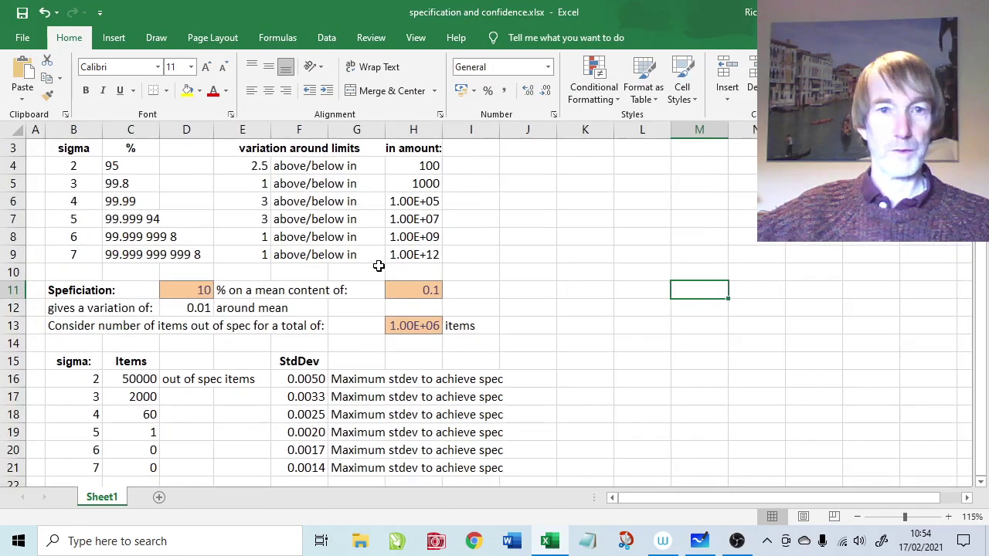
scroll(379, 266, "up", 1, "ctrl")
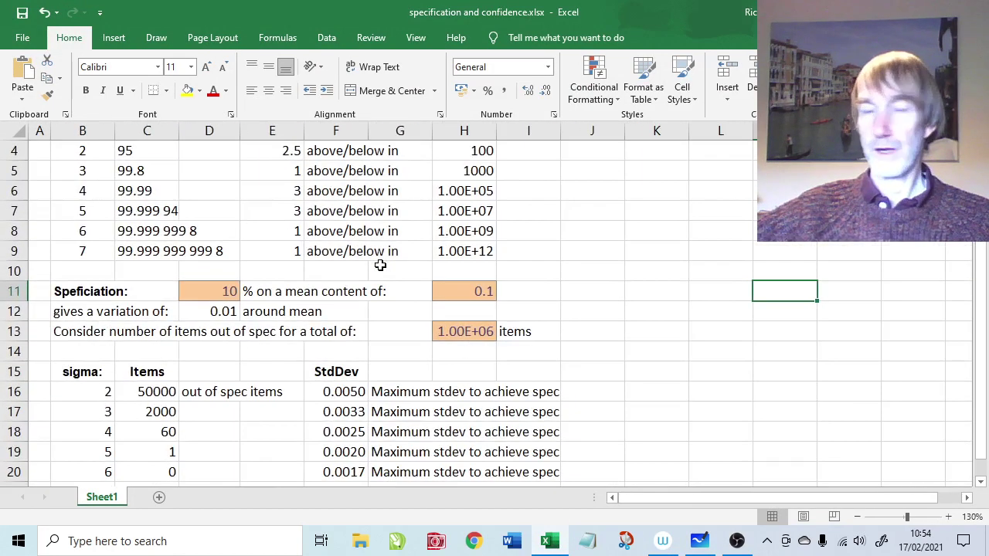
scroll(380, 265, "up", 1)
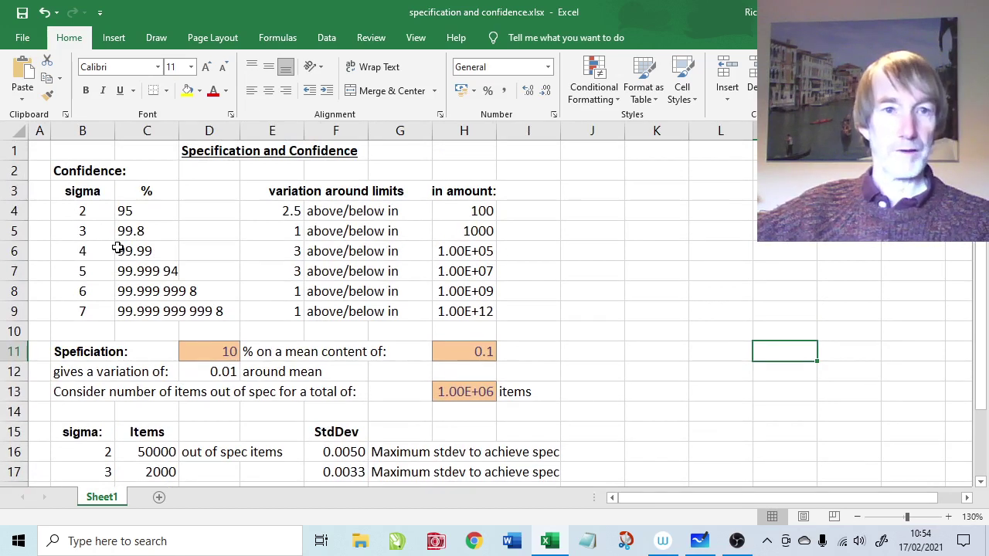
- Examine the 2 and 3 sigma rows of the Confidence table, following the 3 sigma row from its percentage to its amount
left_click(84, 210)
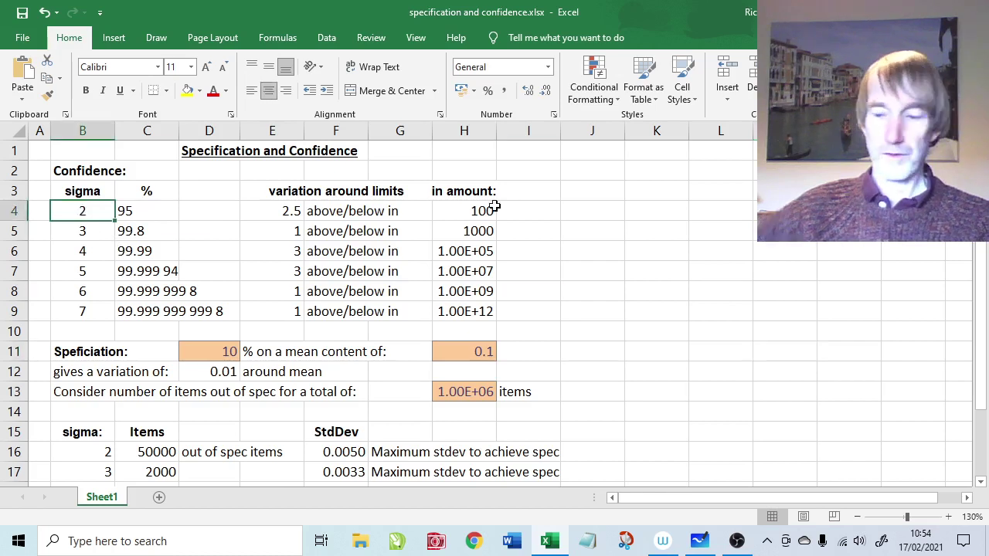
key("Down")
key("Right")
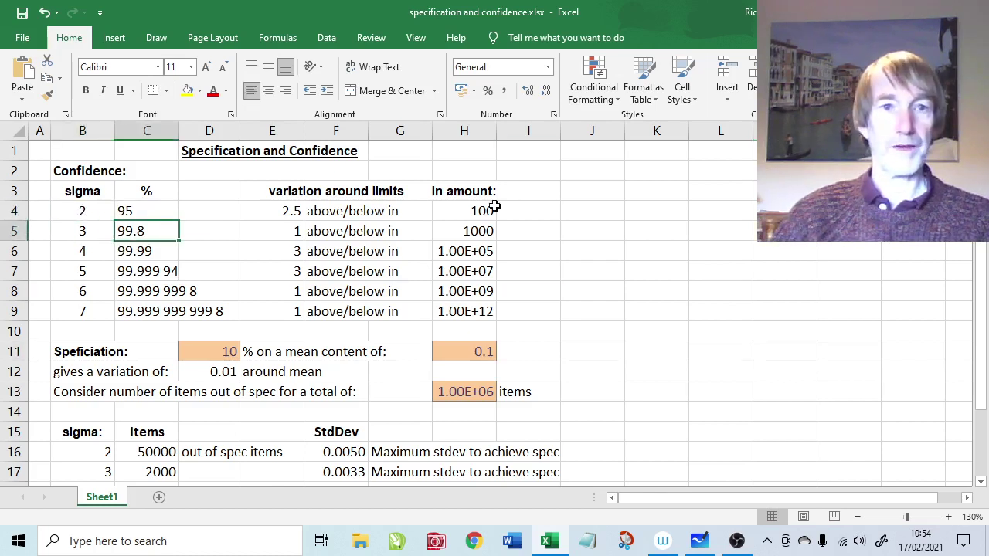
key("Right")
key("Right")
key("Right")
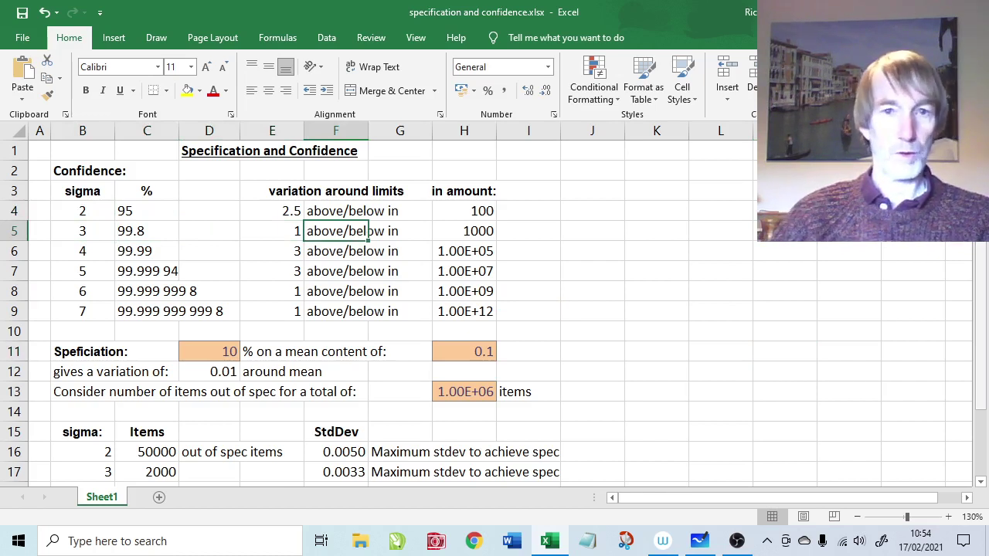
key("Right")
key("Right")
key("Right")
key("Left")
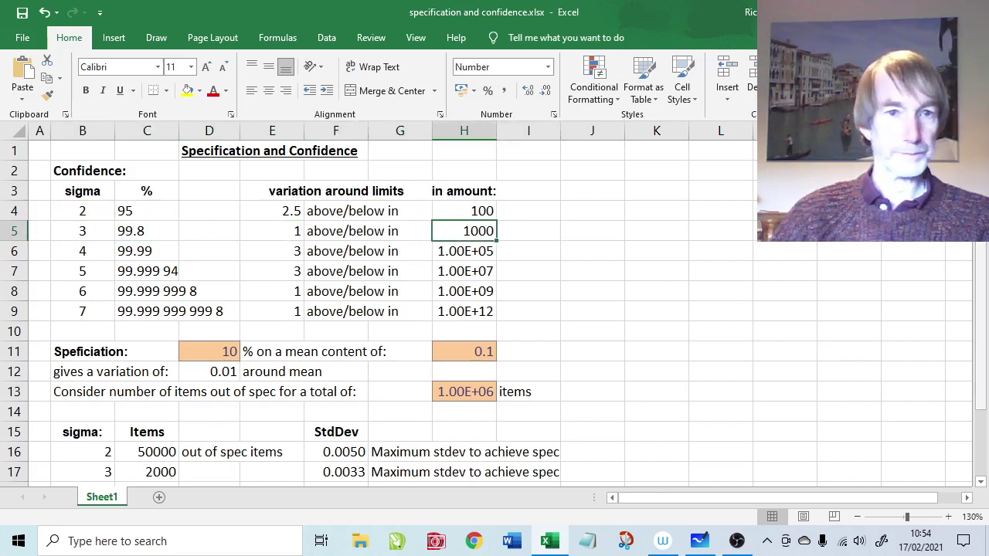
key("Left")
key("Left")
key("Left")
key("Left")
key("Left")
key("Left")
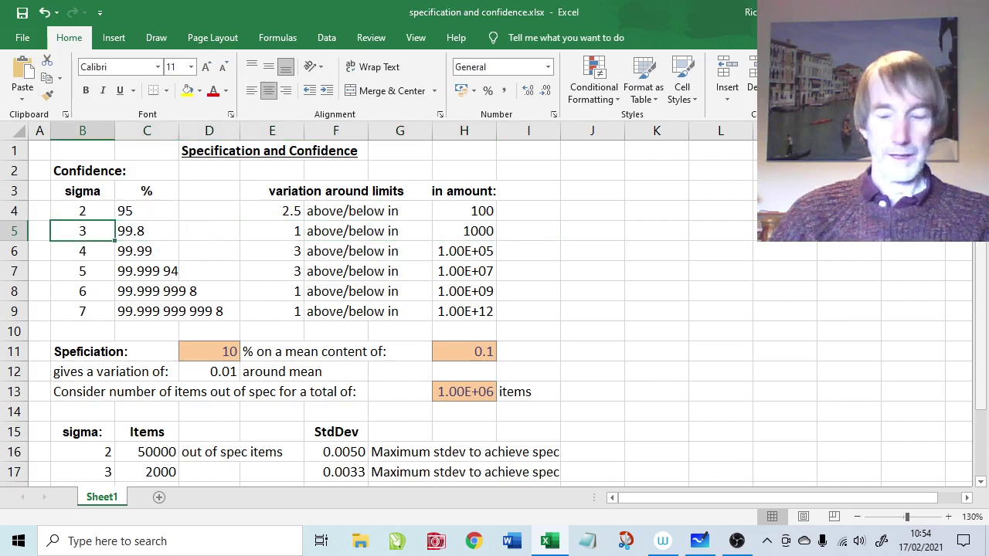
- Review the confidence percentages for 4 to 7 sigma, ending on the 7 sigma row's variation around limits
key("Down")
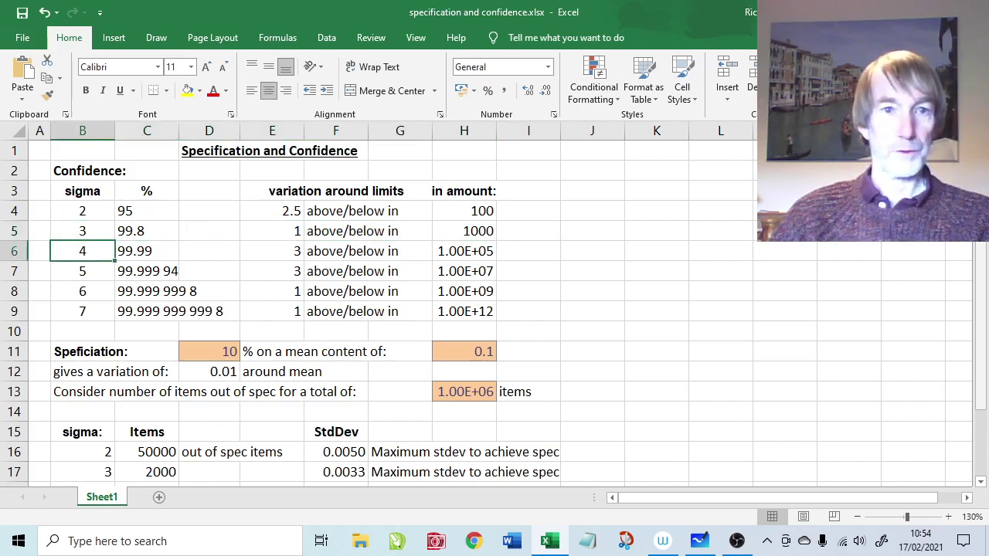
key("Right")
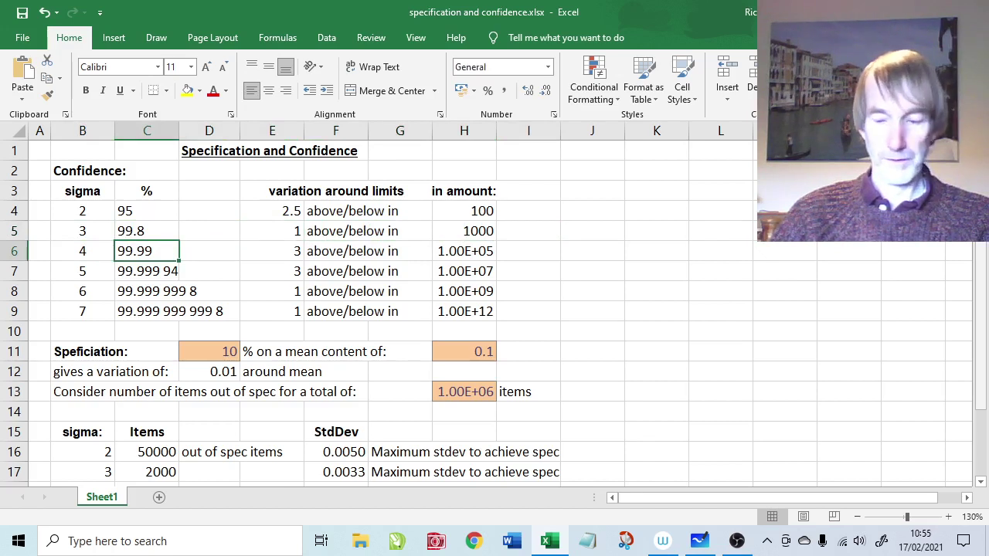
key("Down")
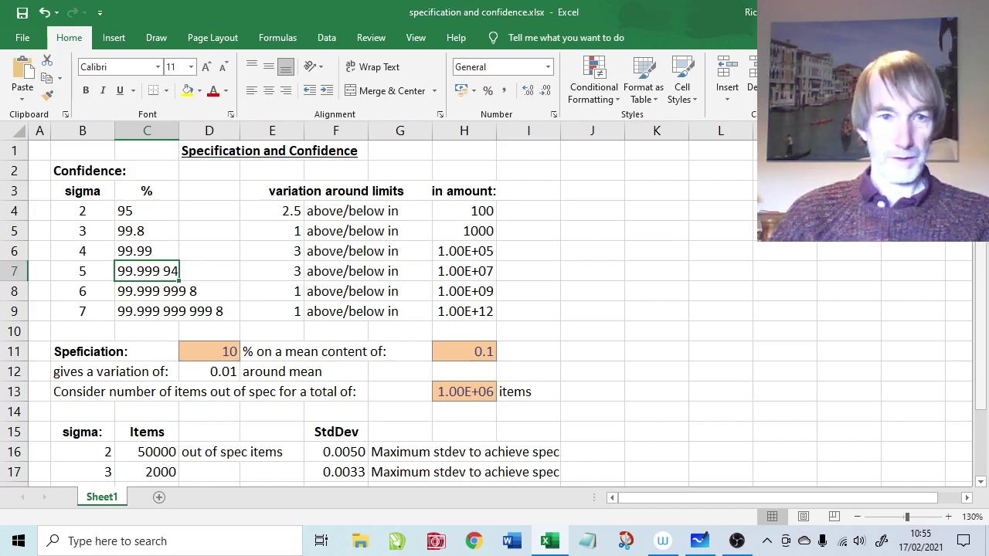
left_click(147, 292)
left_click(146, 311)
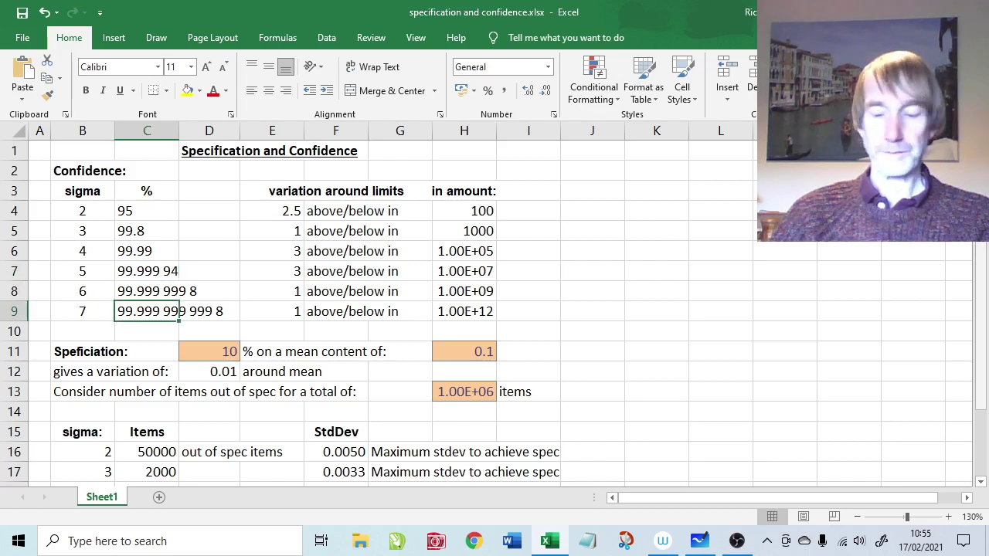
key("Right")
key("Right")
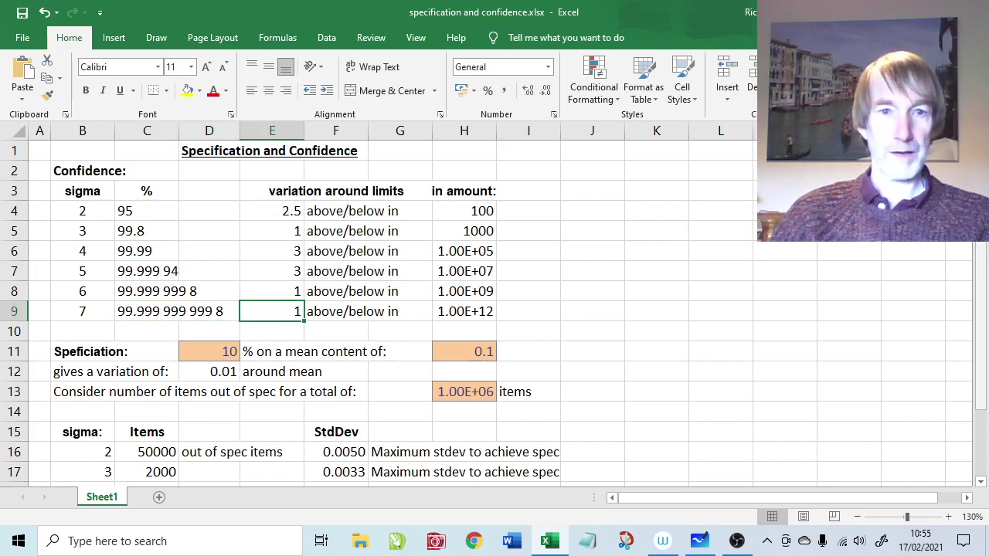
- Compare the variation around limits and the "in amount" values for 3, 4 and 5 sigma
key("Up")
key("Up")
key("Up")
key("Up")
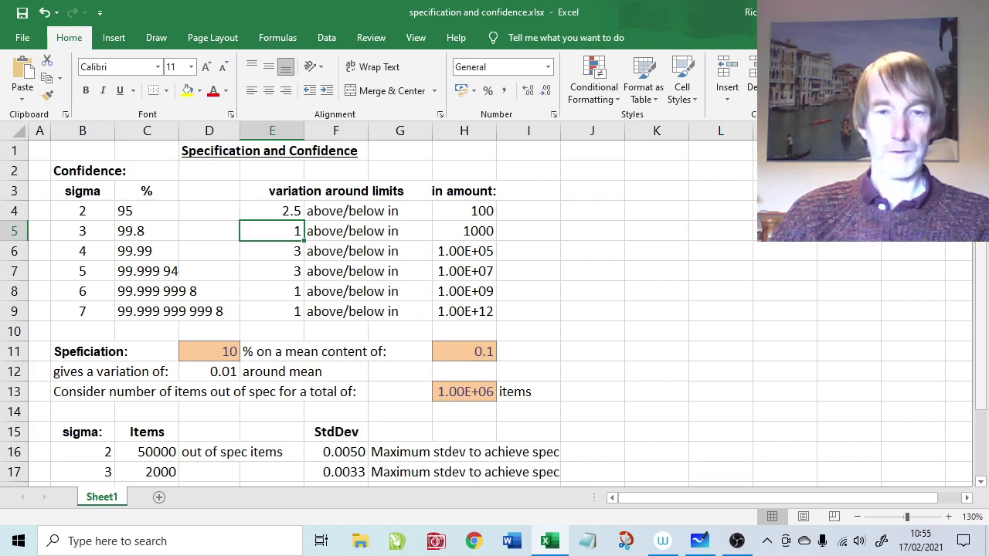
key("Right")
key("Right")
key("Right")
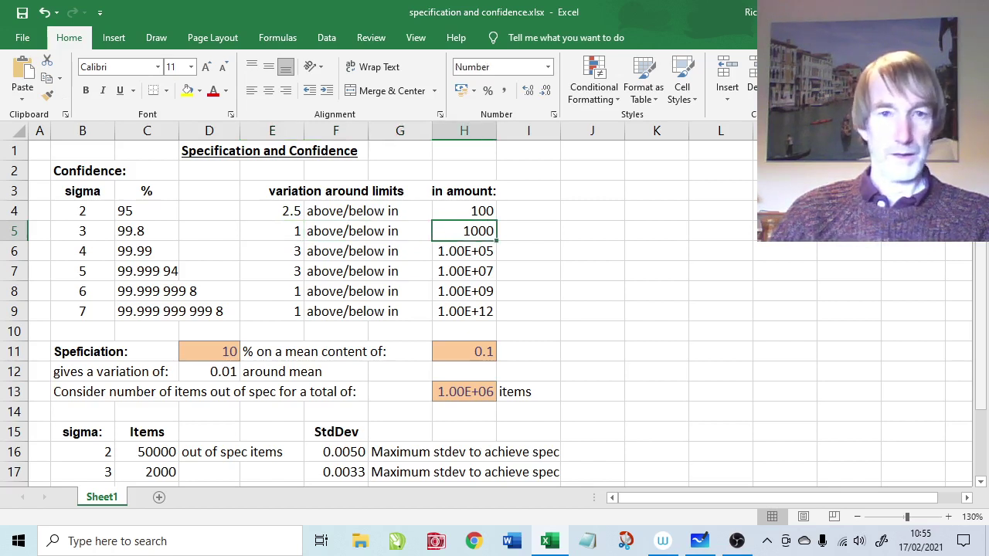
key("Down")
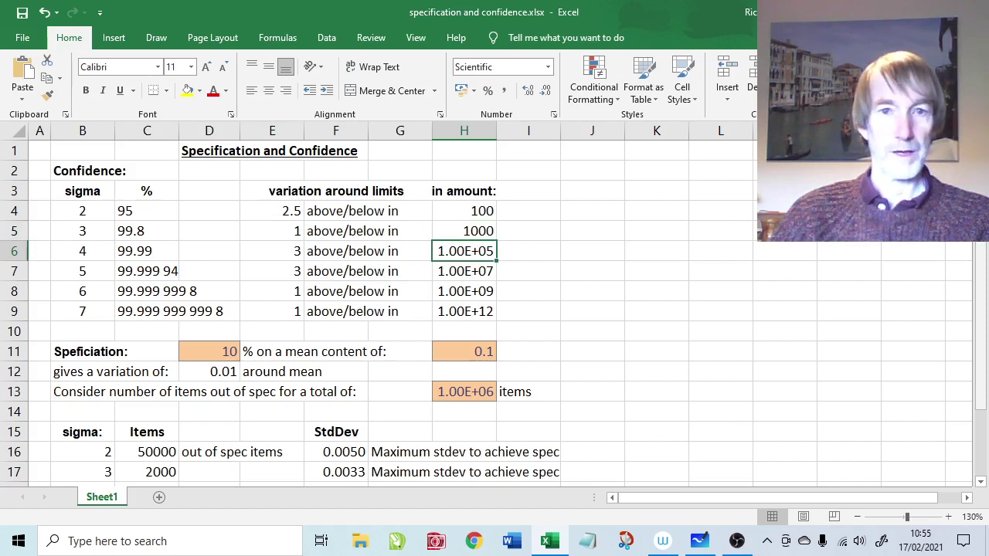
left_click(464, 271)
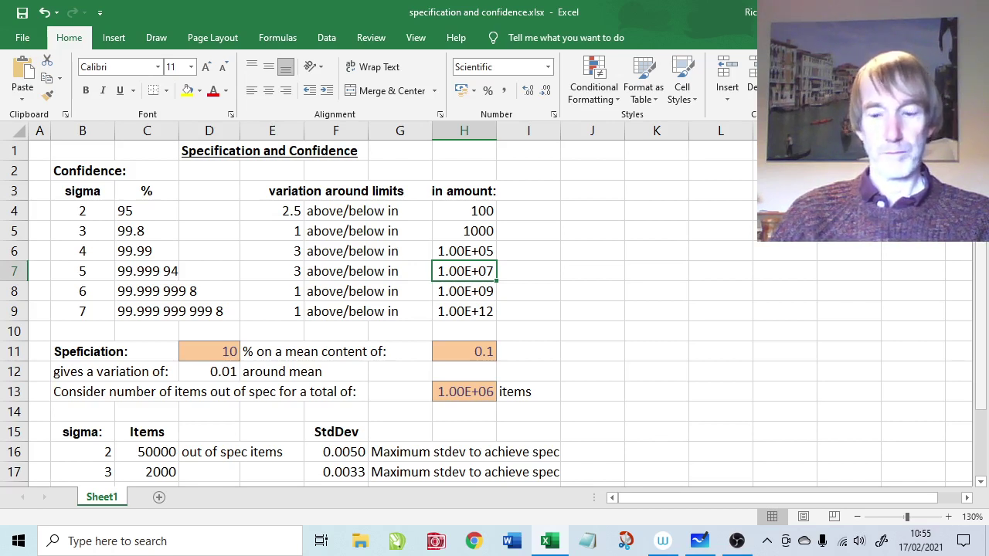
left_click(464, 251)
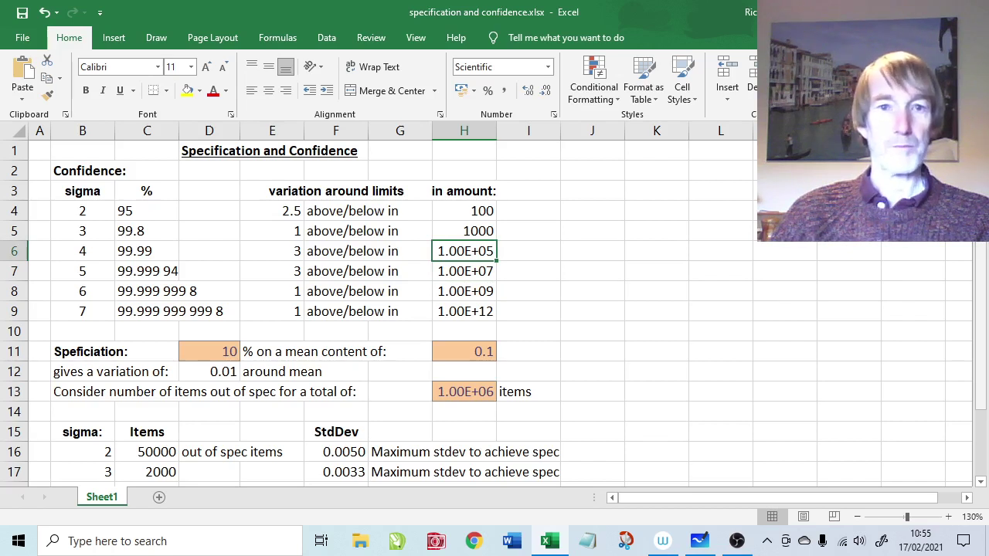
left_click(464, 271)
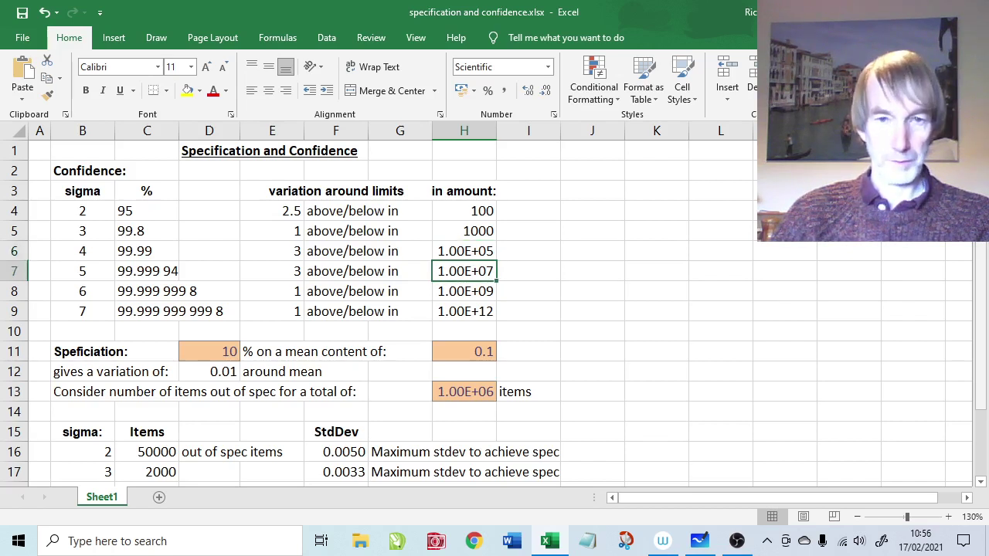
- Examine how many items fall above or below the limits, and in what amount, for 5 and 6 sigma
key("Left")
key("Left")
key("Left")
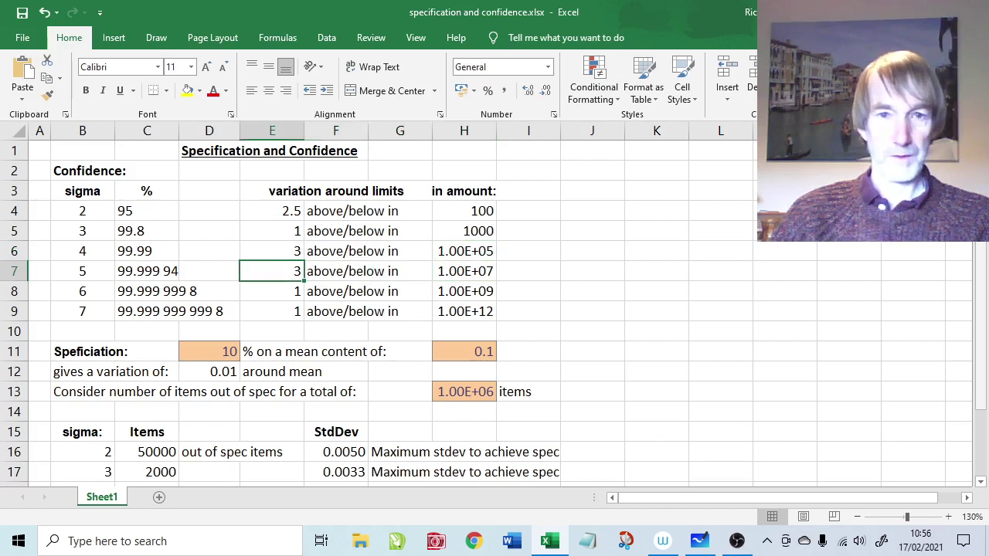
key("Right")
key("Right")
key("Right")
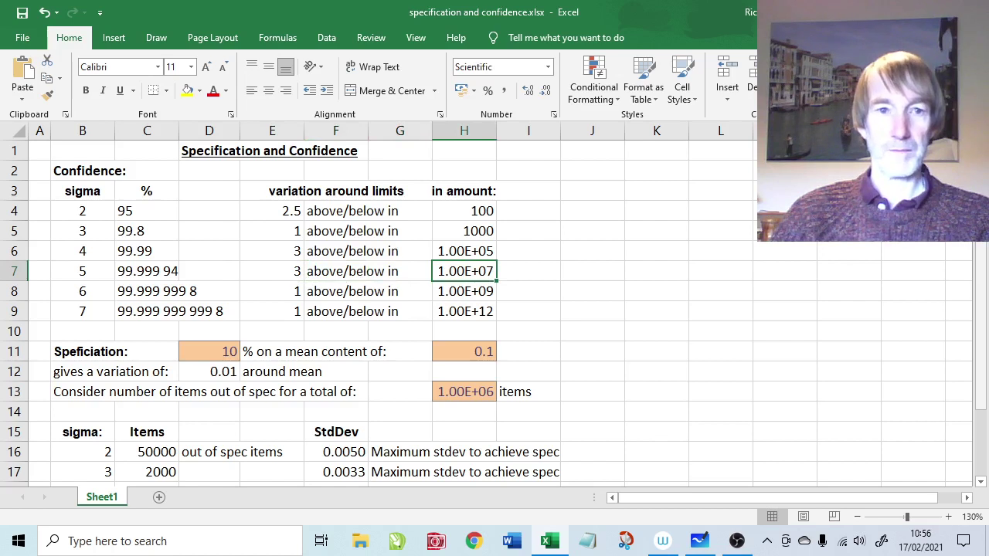
key("Down")
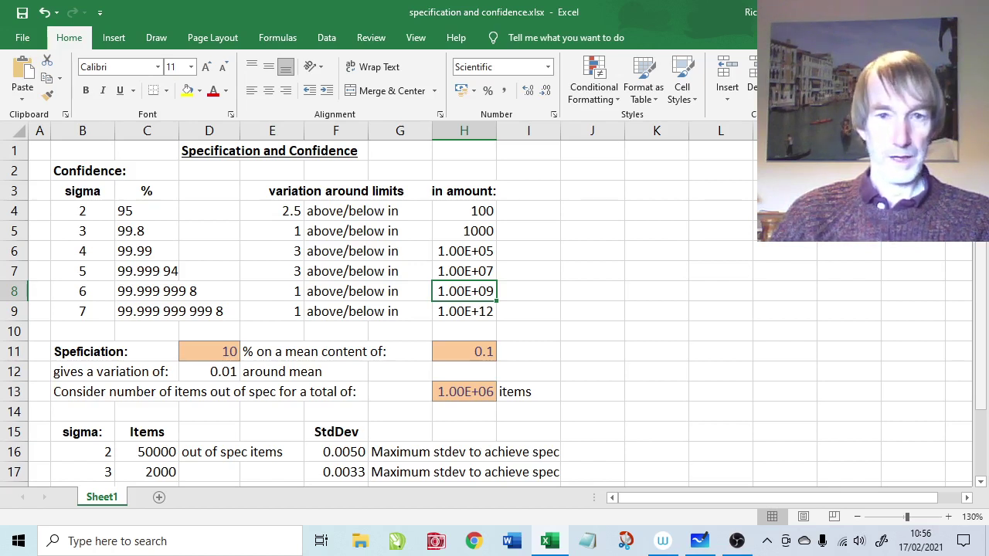
key("Left")
key("Left")
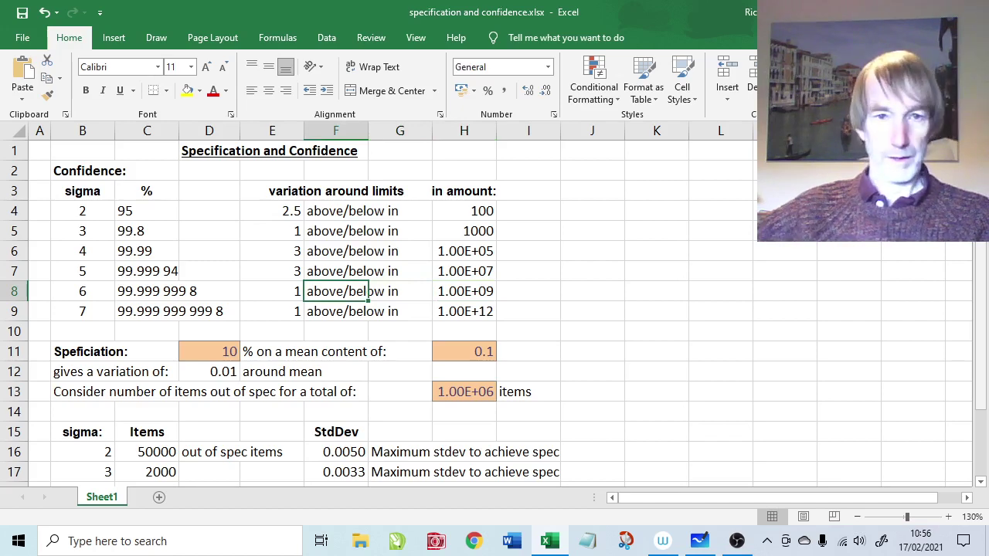
- Check the 6 sigma row of the specification results for its maximum standard deviation and number of out-of-spec items
scroll(832, 250, "down", 2)
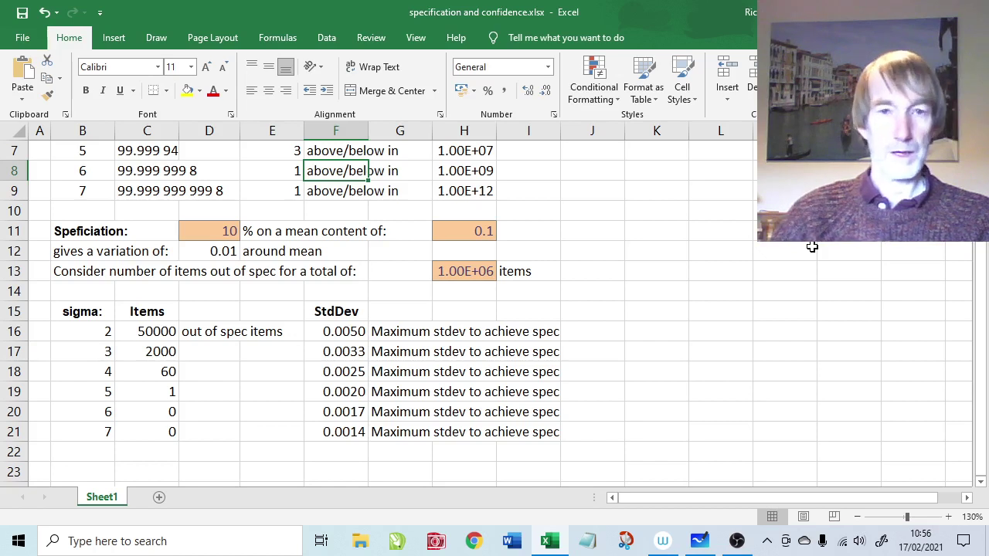
key("Down")
key("Down")
key("Down")
key("Down")
key("Down")
key("Down")
key("Down")
key("Down")
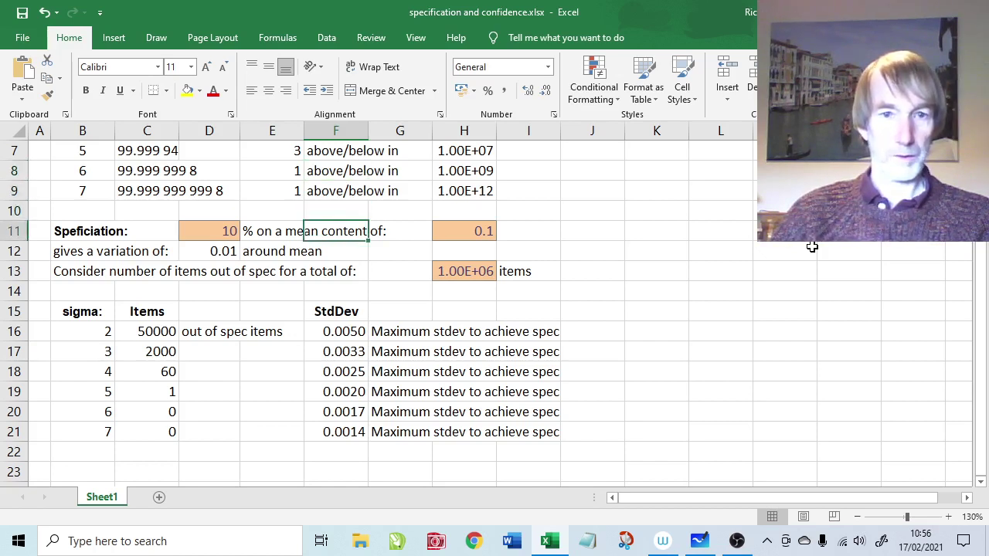
key("Down")
key("Down")
key("Down")
key("Down")
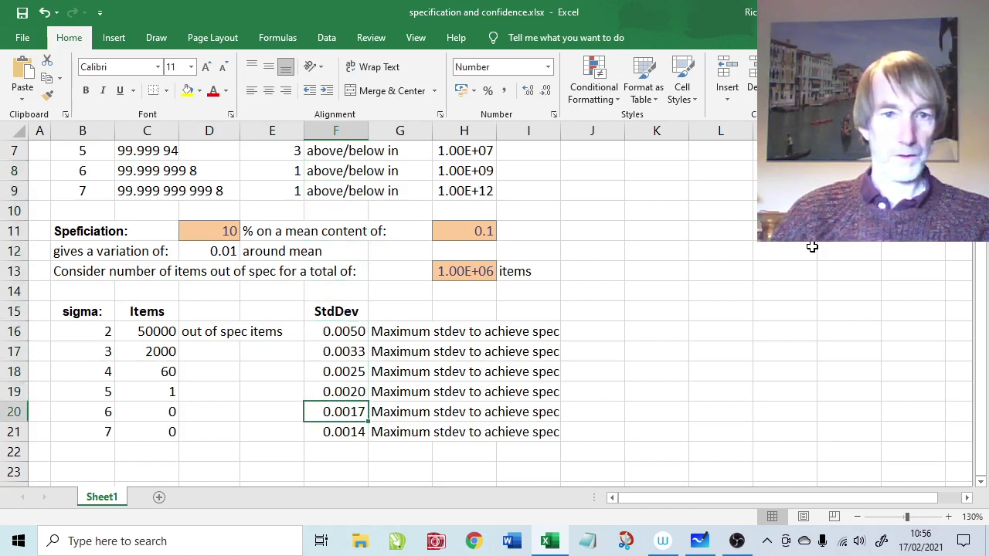
key("Left")
key("Left")
key("Left")
key("Left")
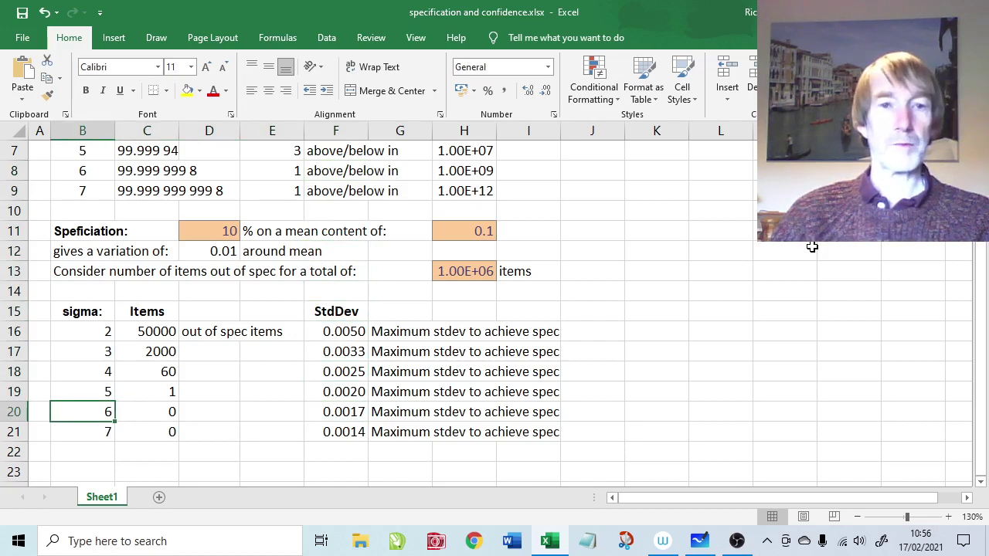
key("Right")
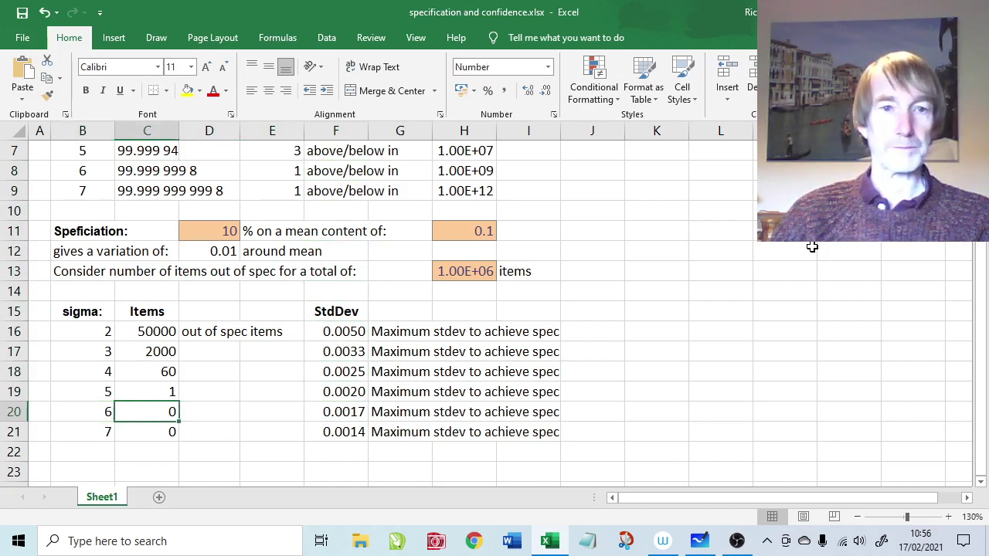
- Compare the number of out-of-spec items at 3 sigma with the number at 6 sigma in the specification results
key("Up")
key("Up")
key("Up")
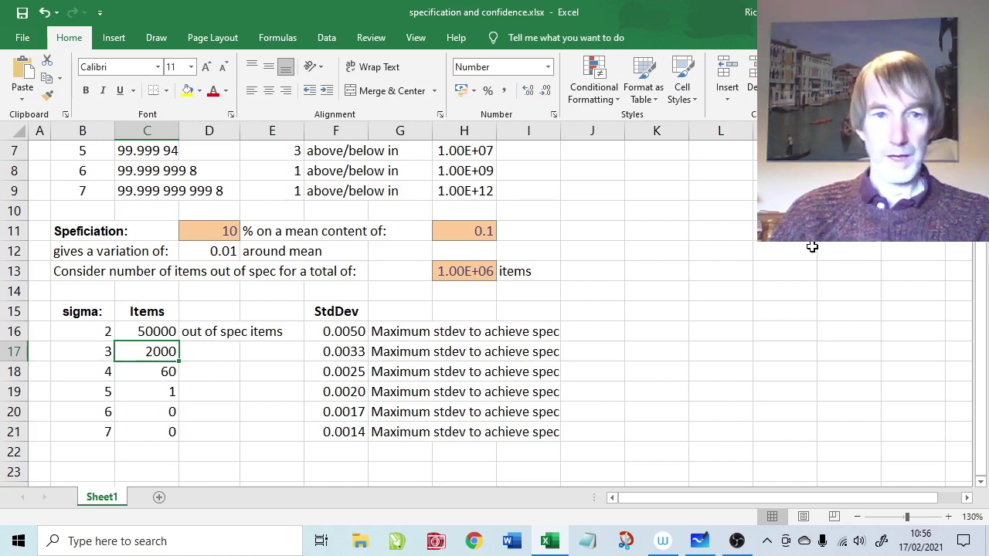
key("Down")
key("Down")
key("Down")
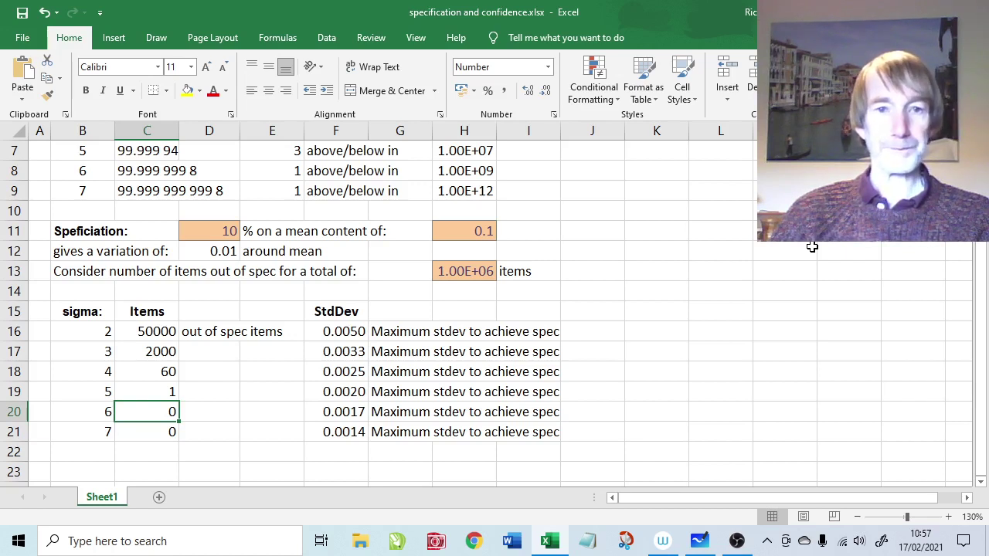
- Check the maximum standard deviation needed to achieve the specification at 6 sigma, ending on that row's sigma value
key("Right")
key("Right")
key("Right")
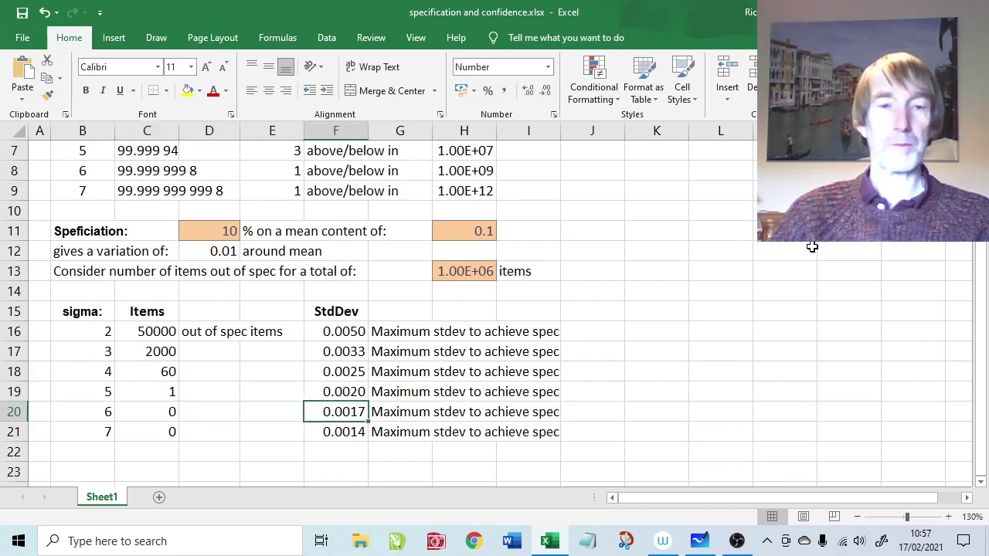
key("Left")
key("Left")
key("Left")
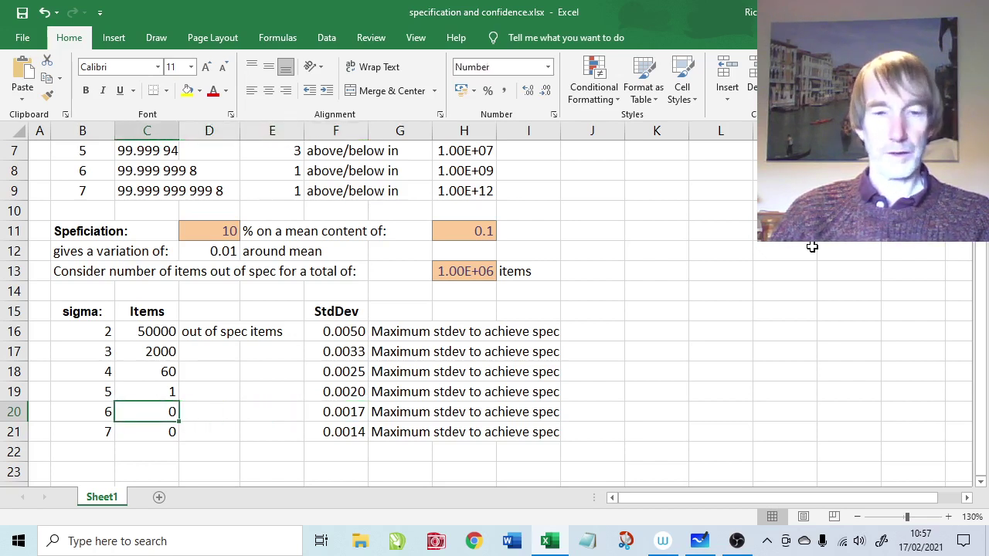
key("Left")
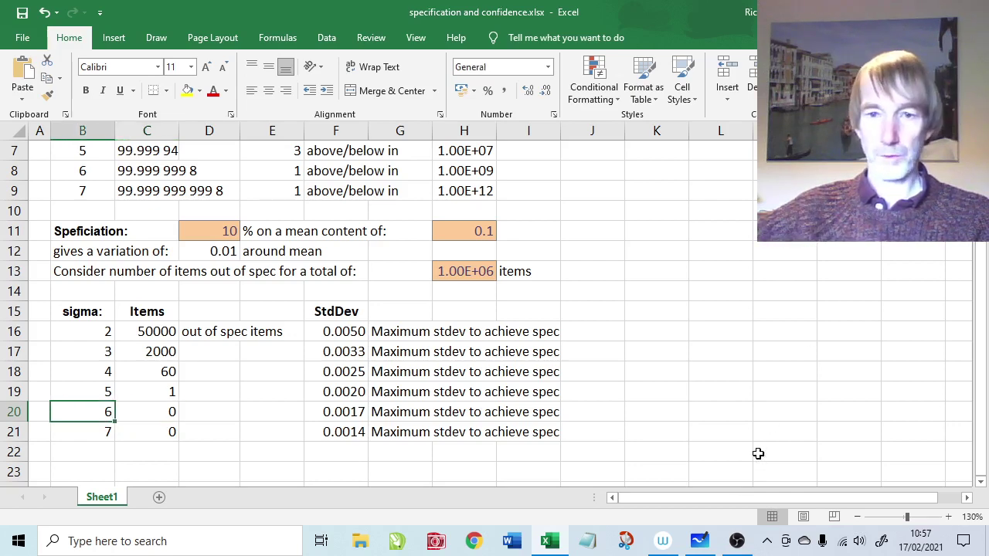
- Switch to Microsoft Whiteboard and handwrite "n₀ = 0.1 × 0.9" with a fraction bar in the blank space beneath the existing working
left_click(701, 543)
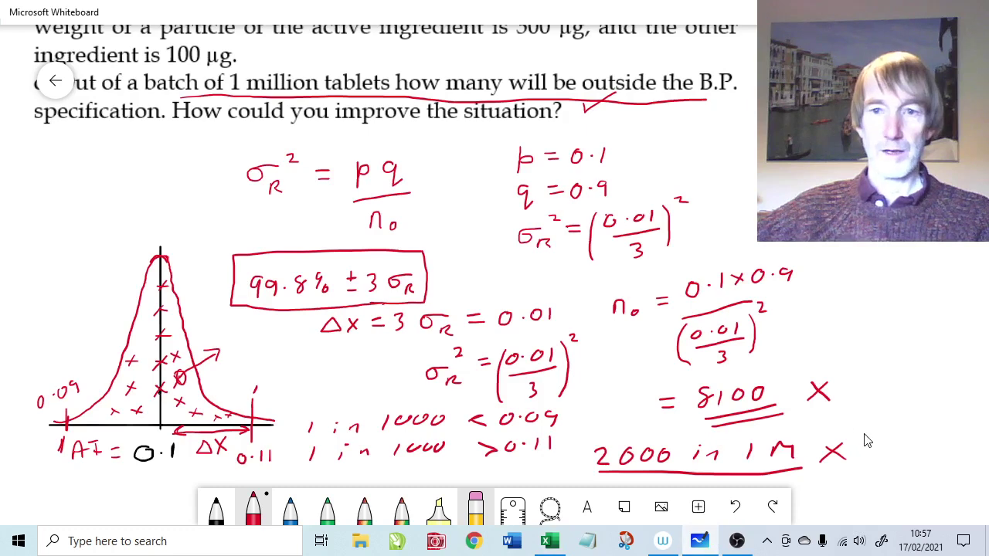
scroll(886, 437, "down", 1)
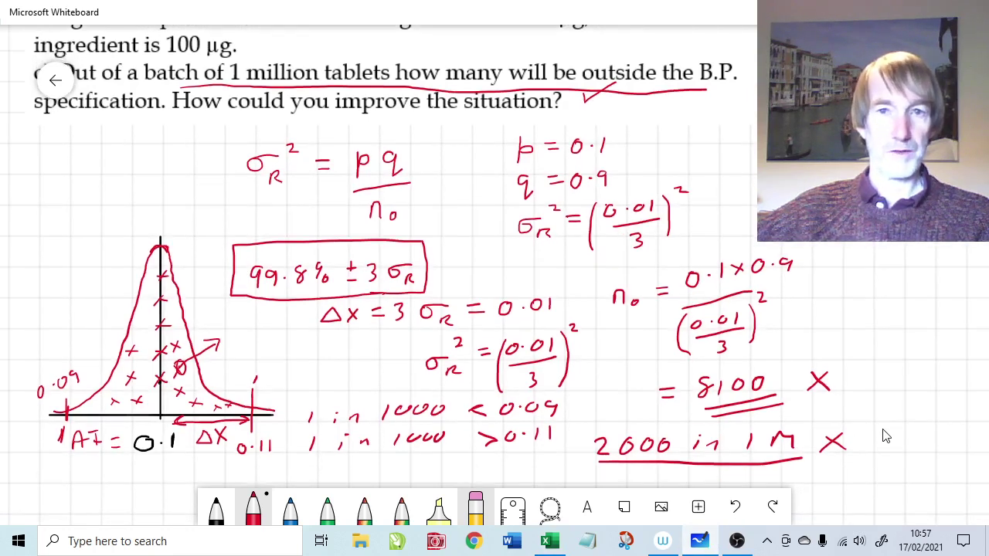
left_click_drag(885, 436, 884, 363)
scroll(884, 362, "down", 2)
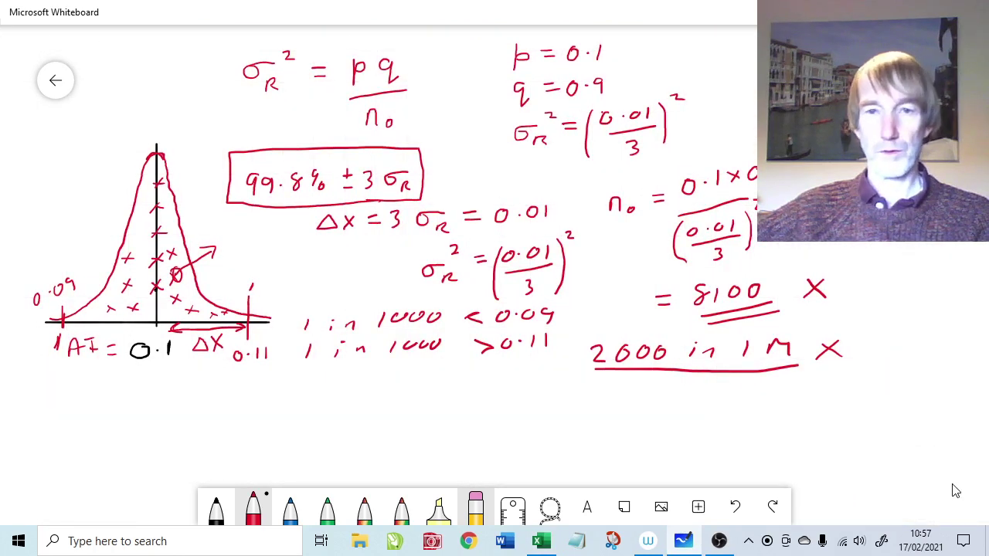
scroll(955, 486, "down", 3)
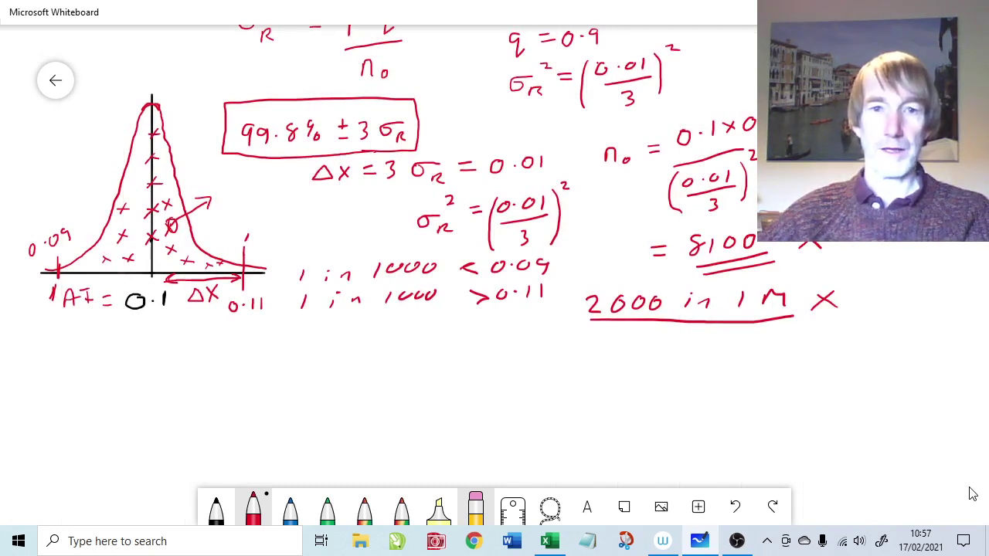
mouse_move(302, 380)
left_mouse_down()
mouse_move(302, 392)
mouse_move(323, 394)
mouse_move(357, 373)
mouse_move(393, 379)
mouse_move(387, 369)
mouse_move(418, 382)
mouse_move(445, 376)
left_mouse_up()
mouse_move(445, 368)
left_mouse_down()
mouse_move(436, 377)
mouse_move(461, 363)
mouse_move(496, 380)
left_mouse_up()
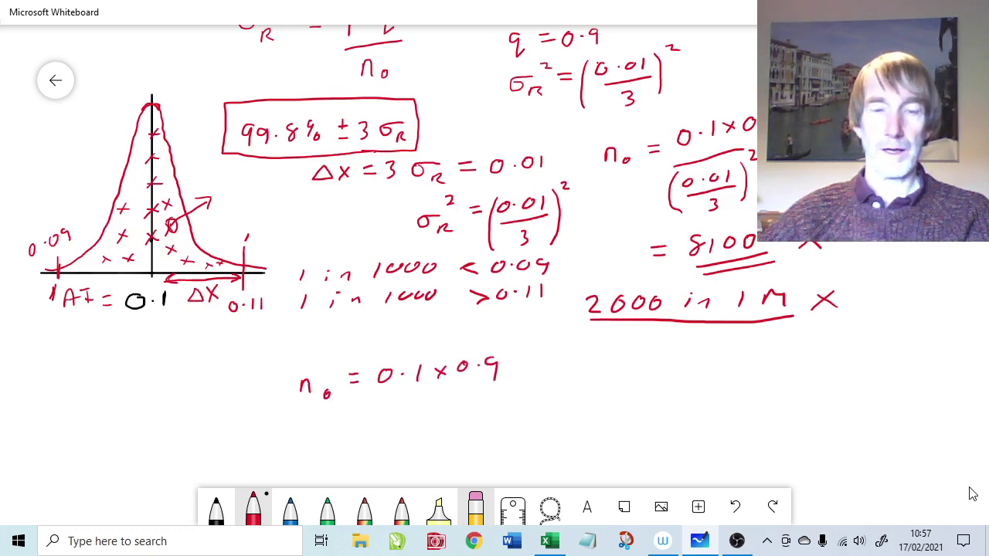
left_click_drag(386, 401, 500, 388)
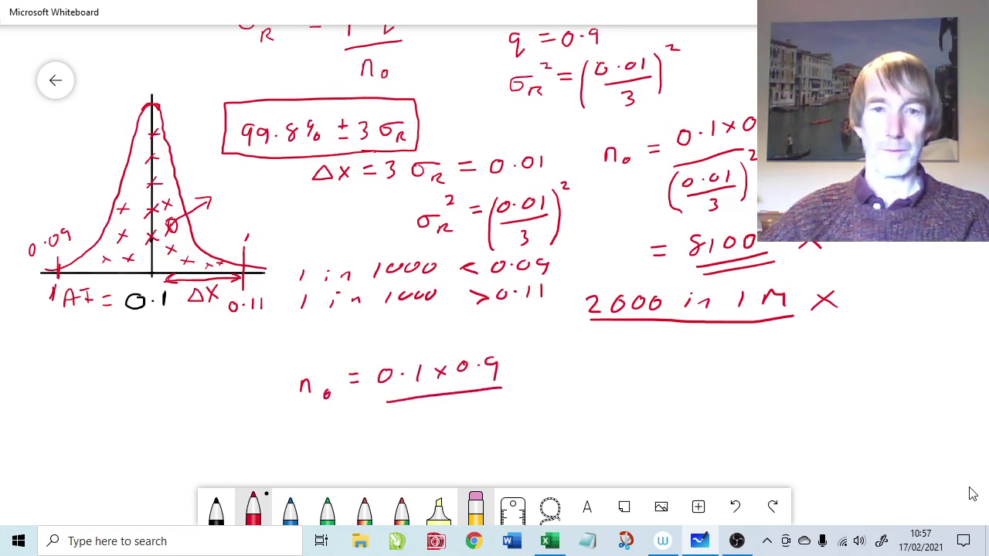
- Handwrite the denominator (0.01/6)² under the fraction bar, followed by an equals sign, and underline ΔX below the distribution curve
left_click_drag(407, 413, 403, 458)
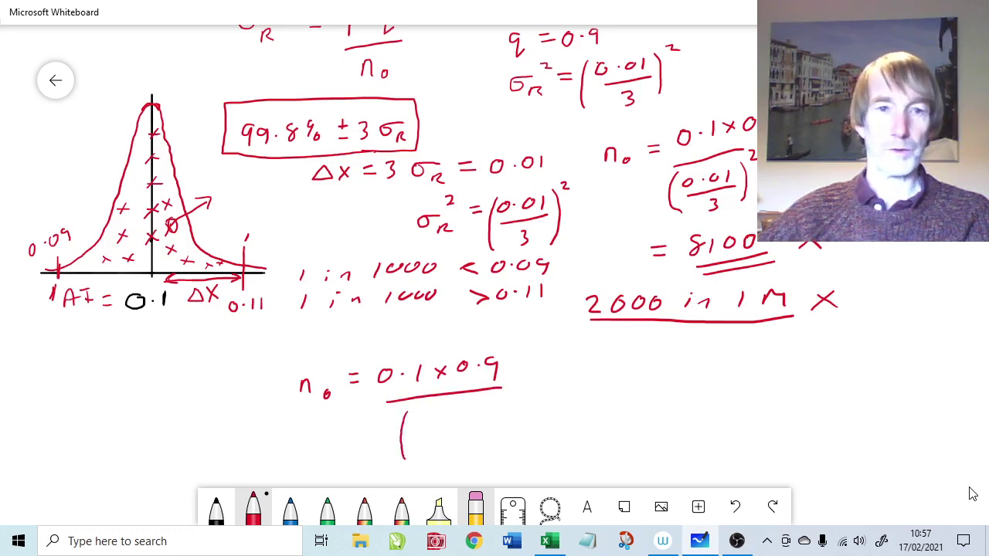
left_click_drag(196, 318, 219, 313)
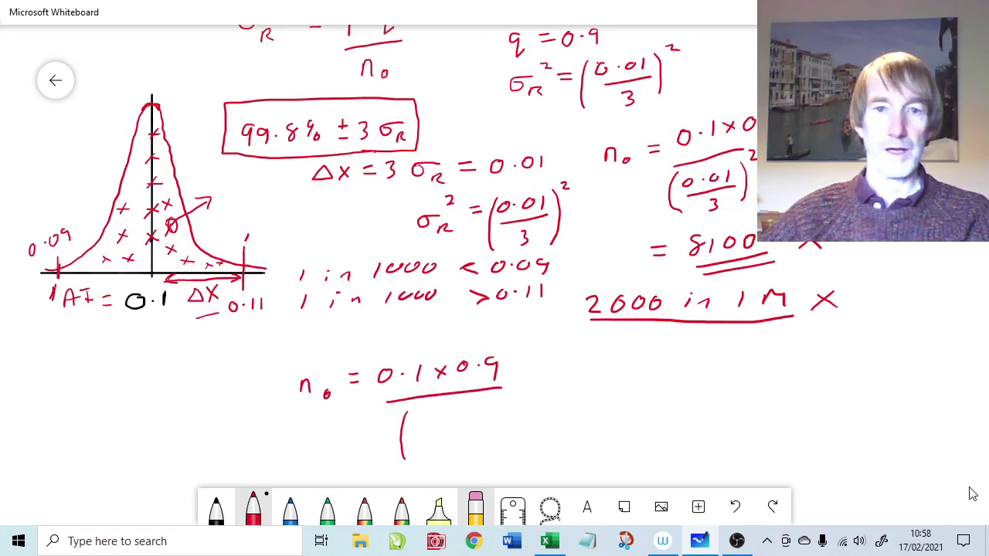
mouse_move(424, 418)
left_mouse_down()
mouse_move(422, 431)
mouse_move(425, 418)
mouse_move(475, 427)
mouse_move(447, 456)
left_mouse_up()
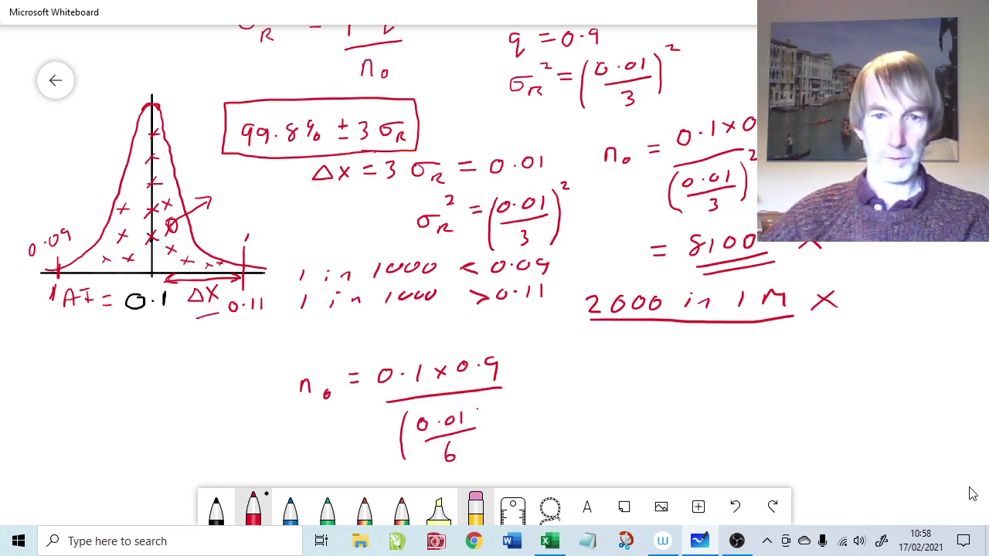
left_click_drag(477, 410, 476, 452)
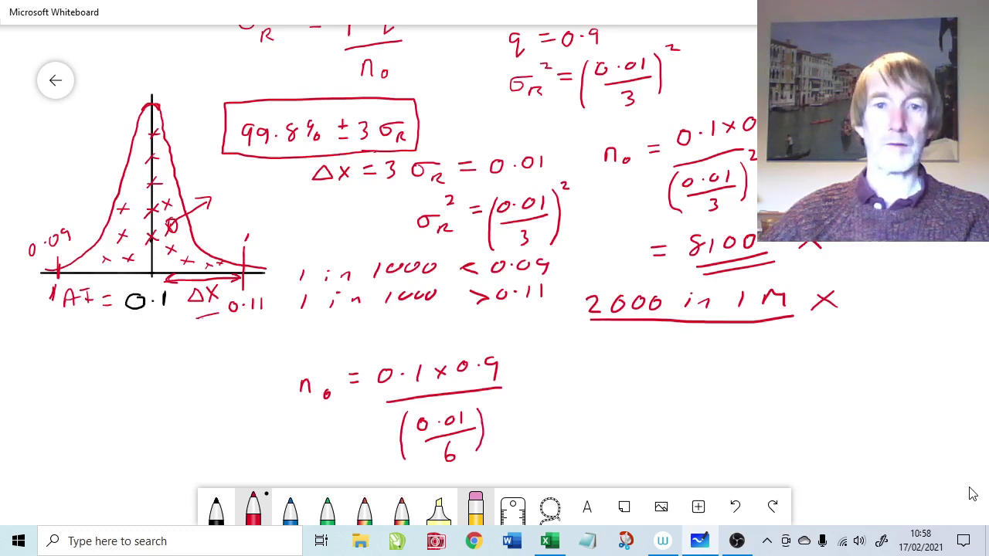
mouse_move(486, 403)
left_mouse_down()
mouse_move(549, 399)
mouse_move(547, 410)
left_mouse_up()
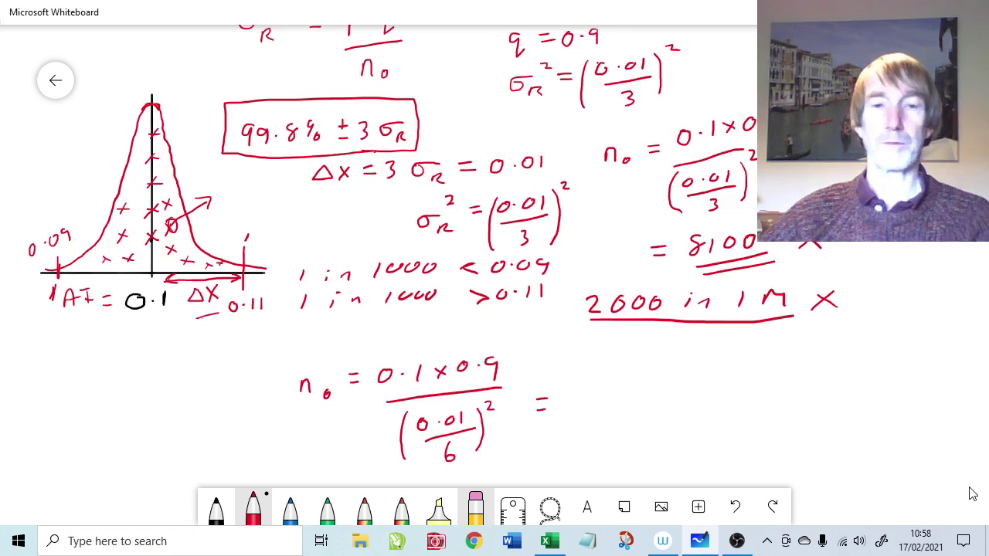